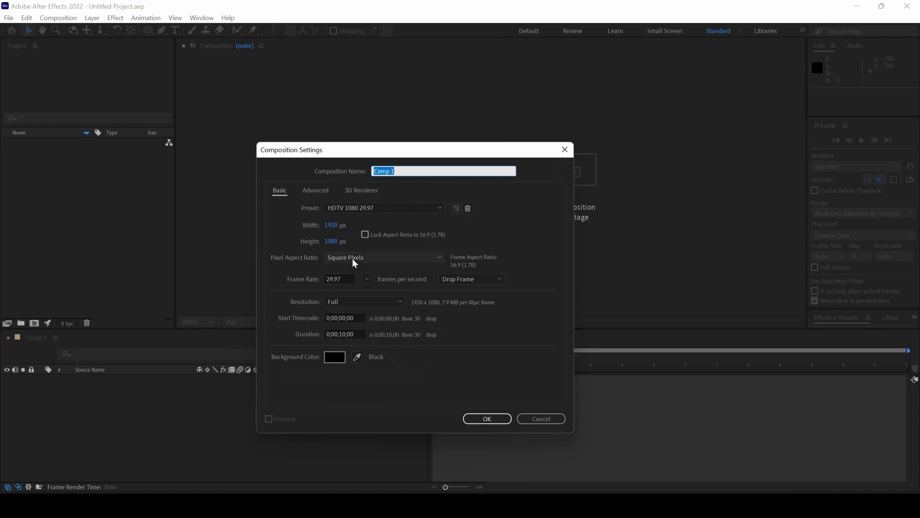
Create Comp 1 from the HDTV 1080 29.97 preset: 1920×1080, 29.97 fps, 10 seconds
{"action": "left_click", "coordinate": [469, 418]}
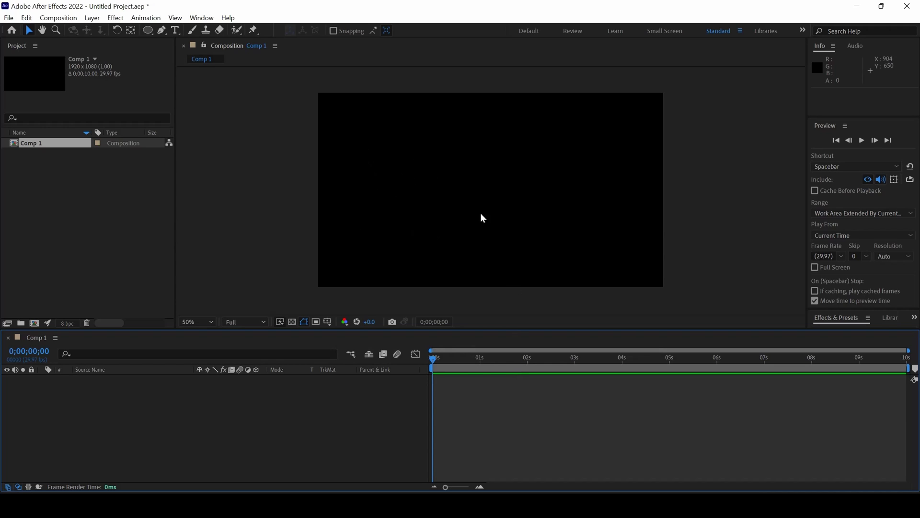
Draw a red circle on the left of the frame with a solid fill and no stroke
{"action": "left_click", "coordinate": [147, 30]}
{"action": "left_click", "coordinate": [181, 53]}
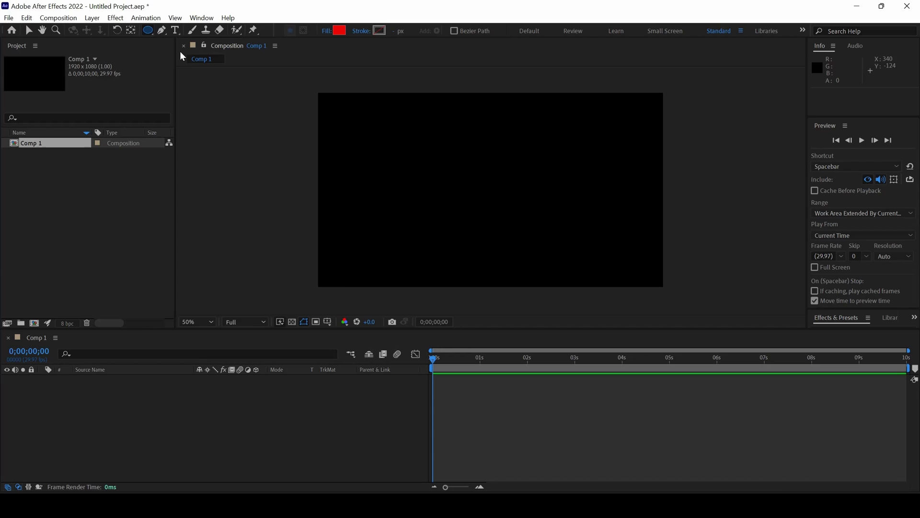
{"action": "left_click_drag", "start_coordinate": [355, 153], "coordinate": [434, 232]}
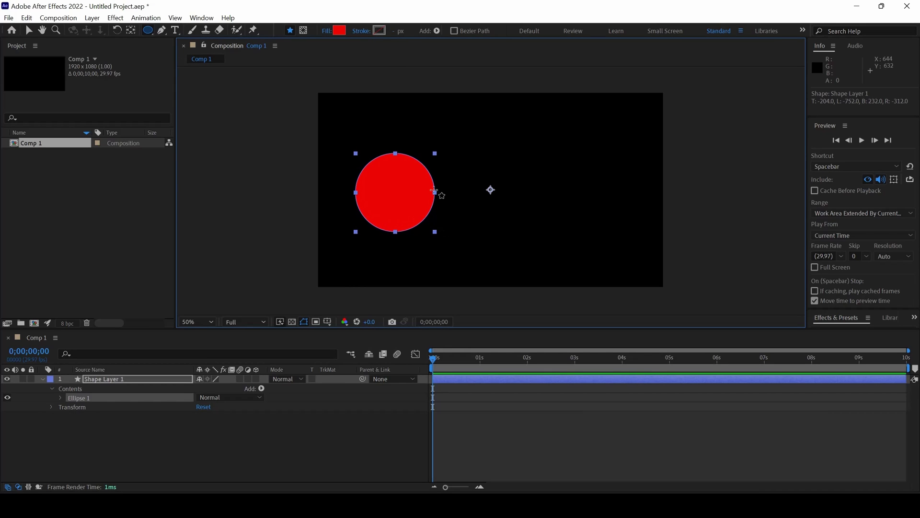
{"action": "left_click", "coordinate": [326, 31]}
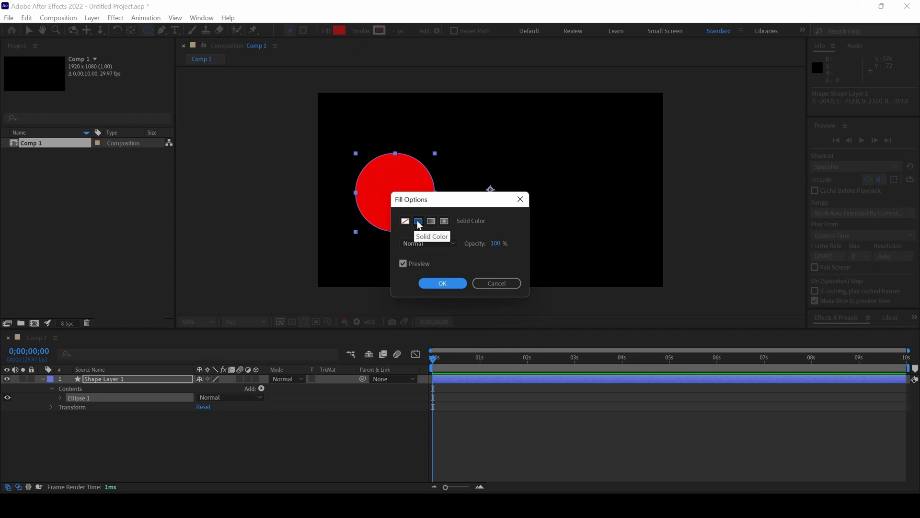
{"action": "left_click", "coordinate": [442, 284]}
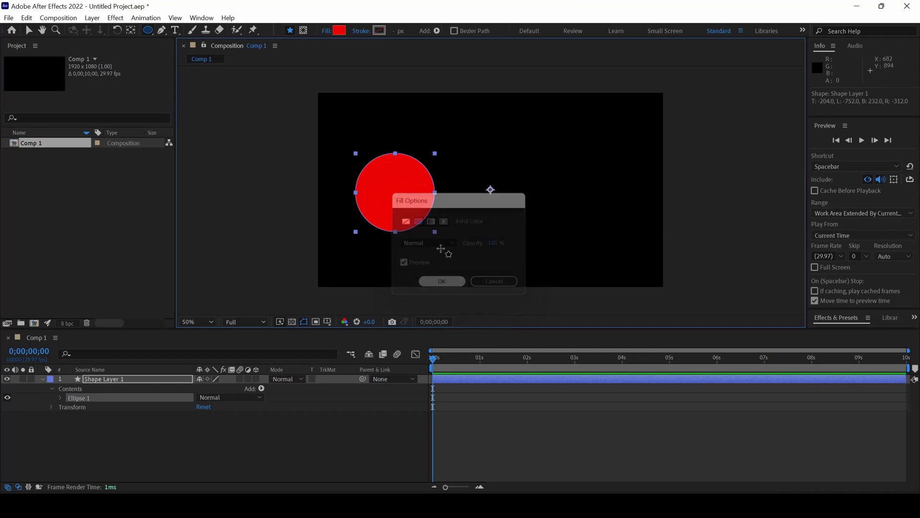
{"action": "left_click", "coordinate": [362, 32]}
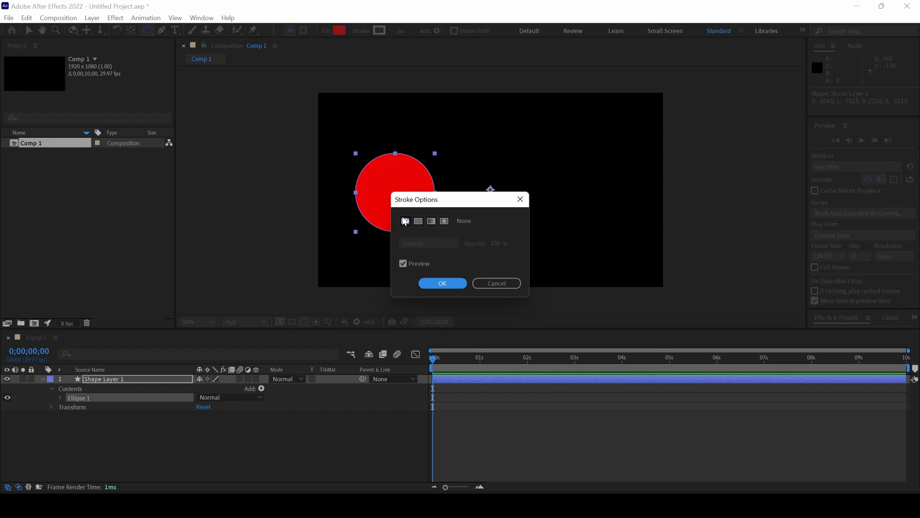
{"action": "left_click", "coordinate": [441, 283]}
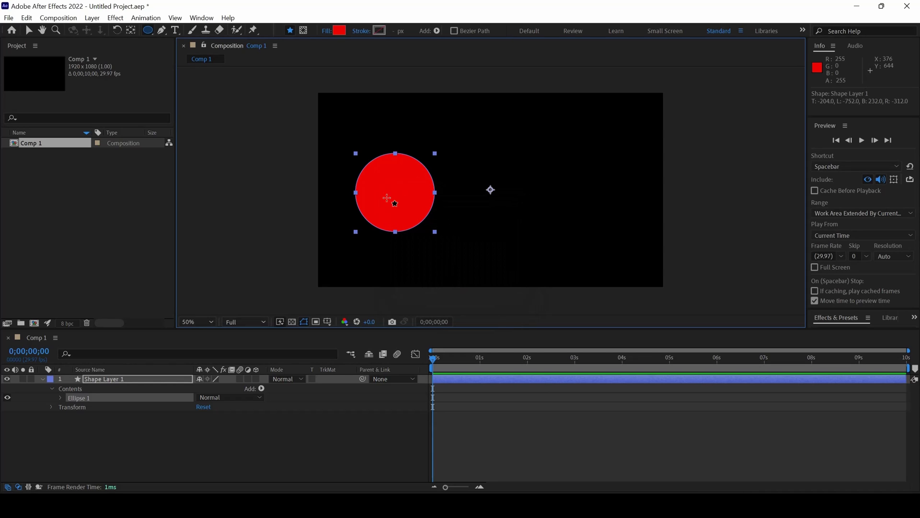
Duplicate the red circle layer and move the copy to the right of the original
{"action": "left_click", "coordinate": [28, 30]}
{"action": "left_click", "coordinate": [470, 196]}
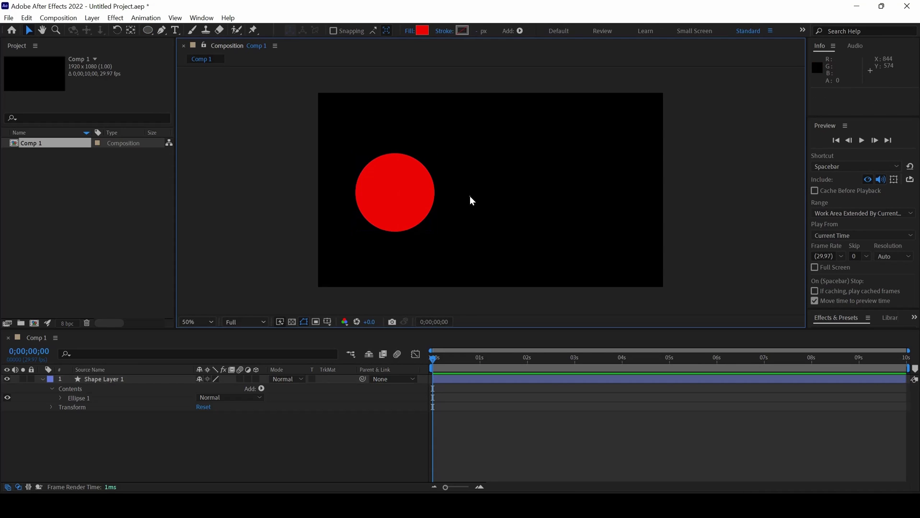
{"action": "left_click", "coordinate": [400, 193]}
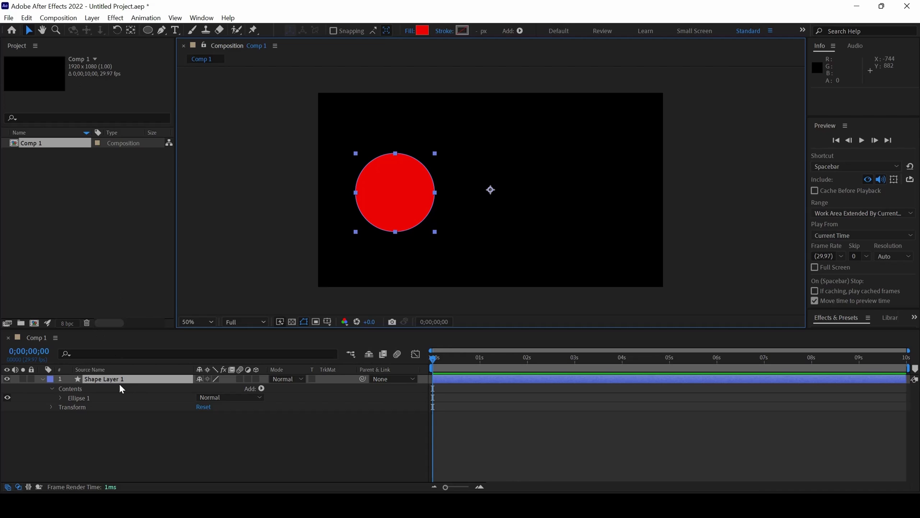
{"action": "left_click", "coordinate": [27, 18]}
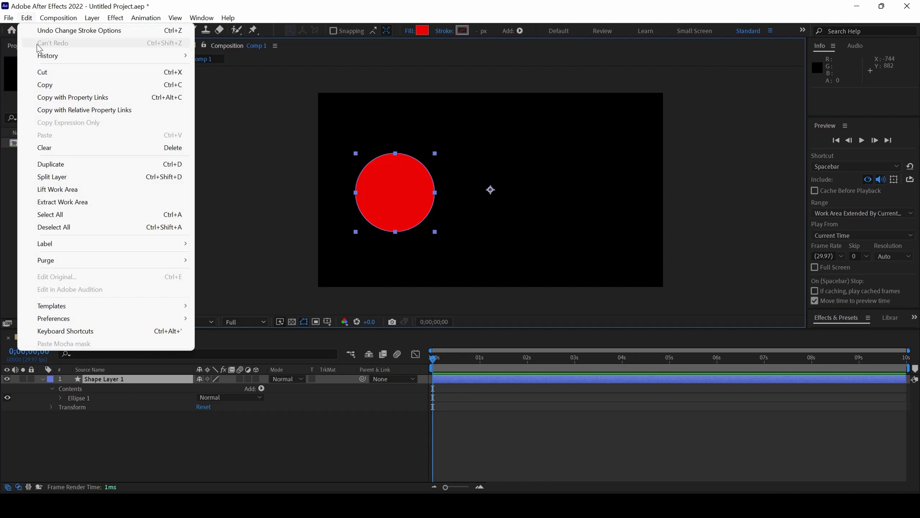
{"action": "left_click", "coordinate": [50, 165]}
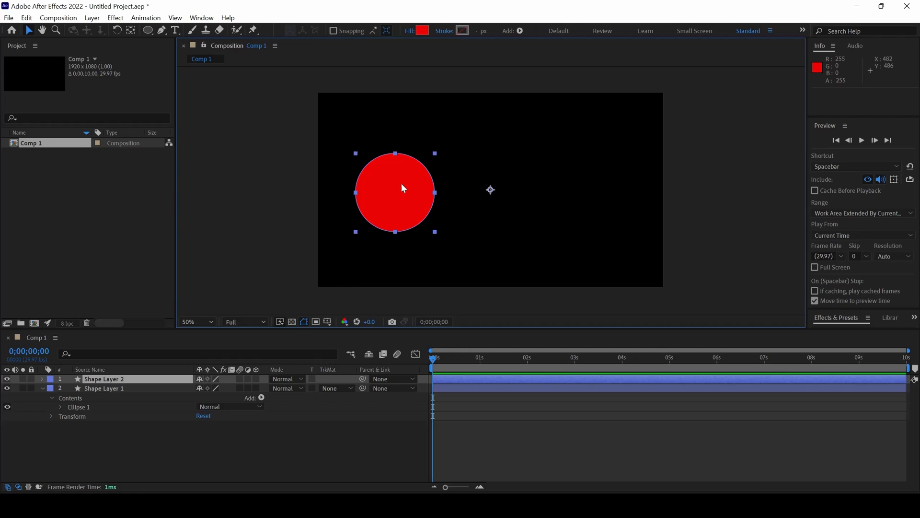
{"action": "left_click_drag", "start_coordinate": [403, 188], "coordinate": [551, 188]}
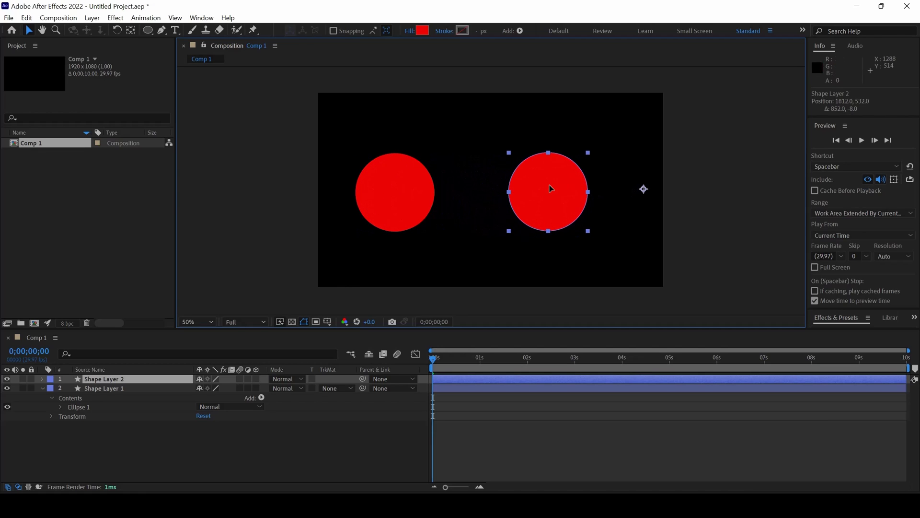
{"action": "left_click", "coordinate": [512, 446]}
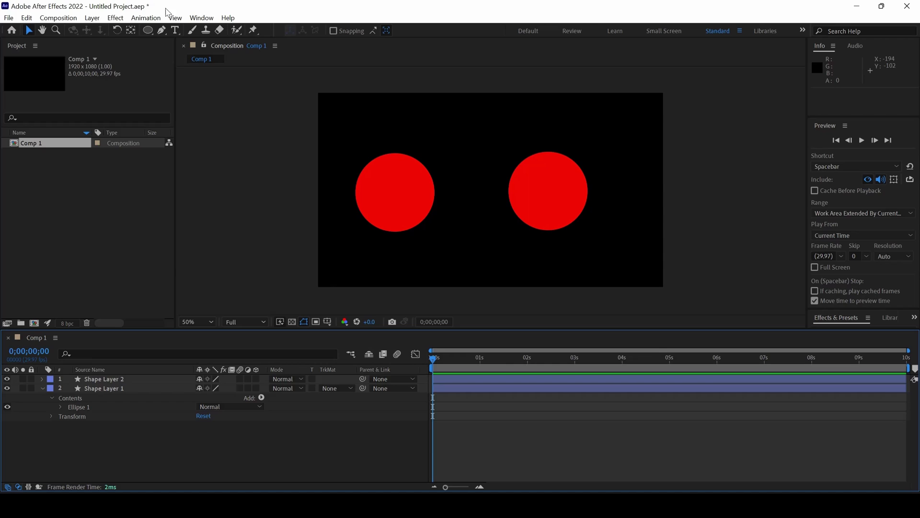
Add a new adjustment layer above the circle layers
{"action": "left_click", "coordinate": [95, 18]}
{"action": "mouse_move", "coordinate": [101, 31]}
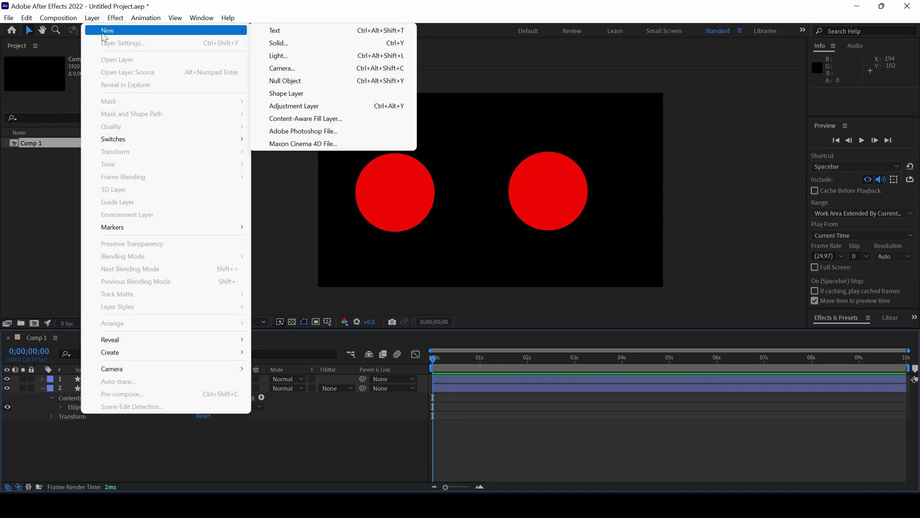
{"action": "left_click", "coordinate": [289, 110]}
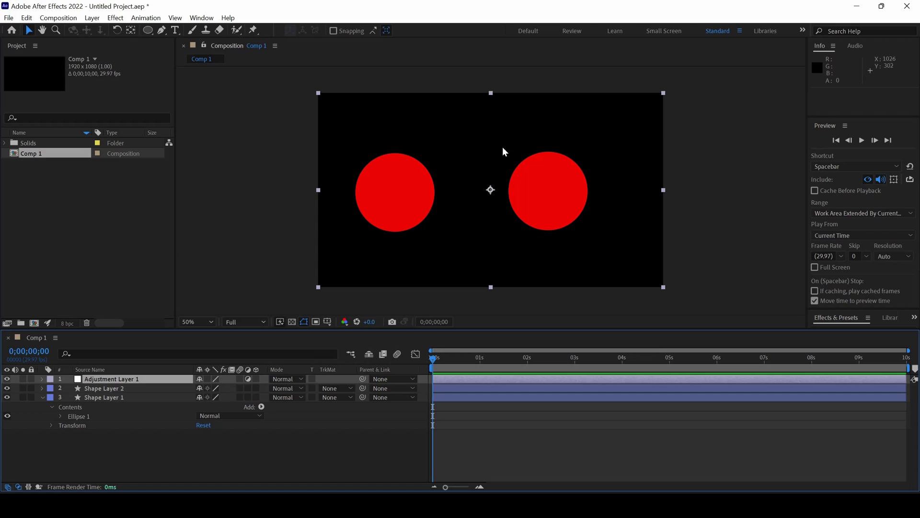
Apply Fast Box Blur to the adjustment layer with a Blur Radius of 45
{"action": "left_click", "coordinate": [120, 22]}
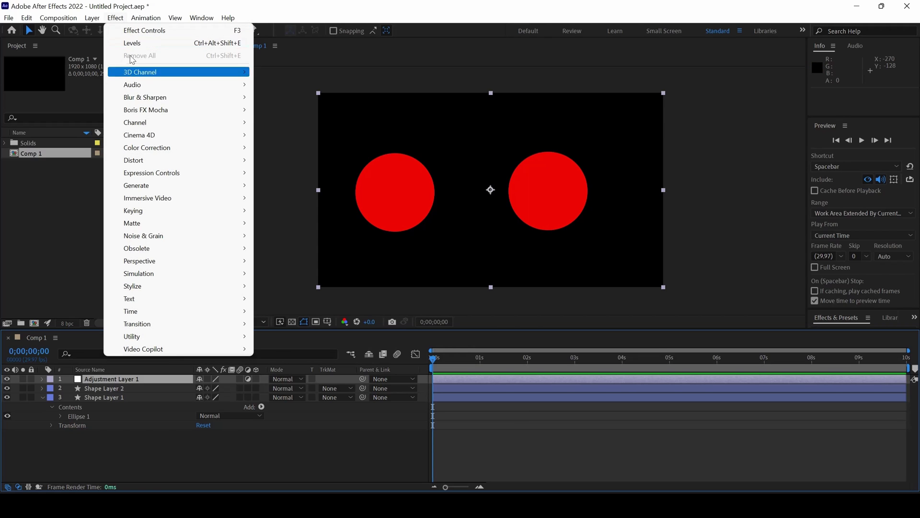
{"action": "mouse_move", "coordinate": [147, 102]}
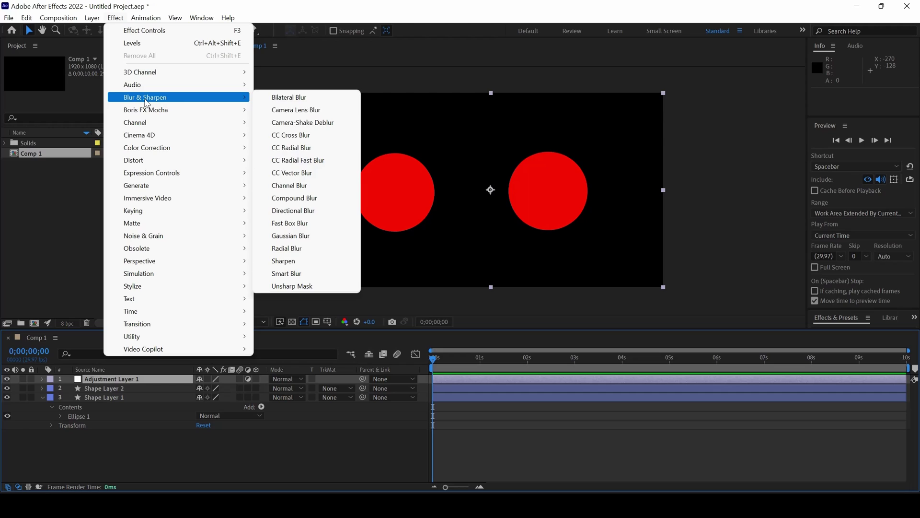
{"action": "left_click", "coordinate": [282, 223]}
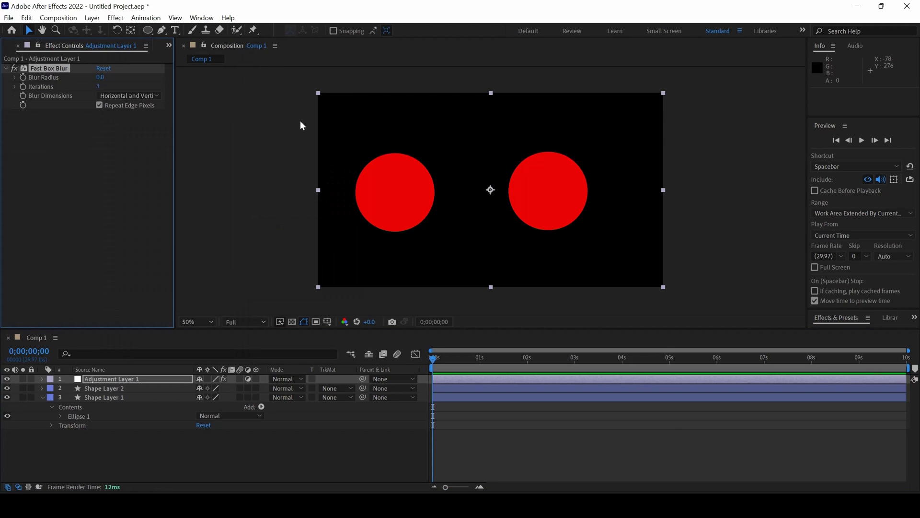
{"action": "left_click", "coordinate": [99, 78]}
{"action": "type", "text": "45"}
{"action": "left_click", "coordinate": [257, 140]}
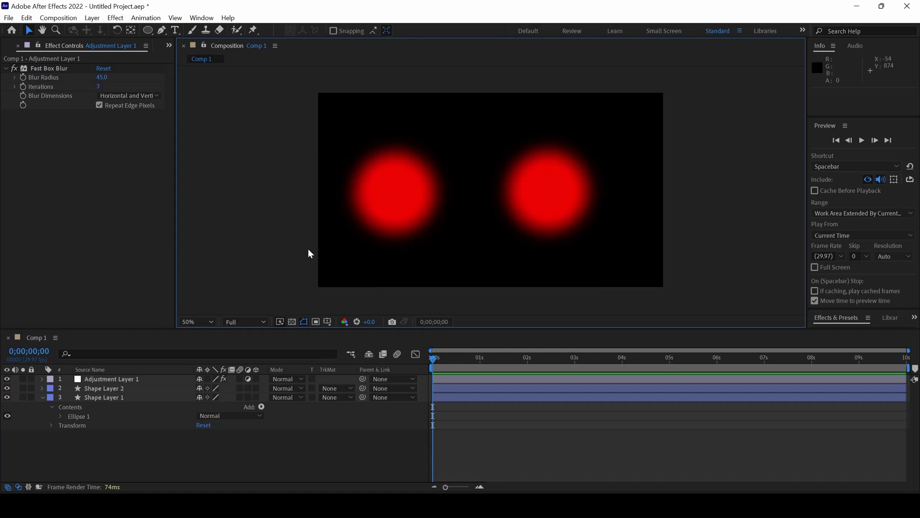
Add a Levels effect from Color Correction to the adjustment layer
{"action": "left_click", "coordinate": [114, 20]}
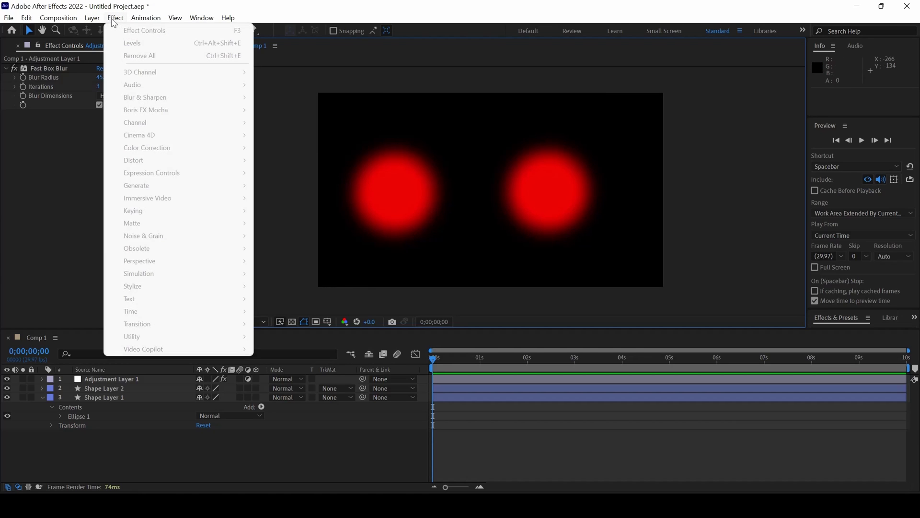
{"action": "left_click", "coordinate": [154, 448]}
{"action": "left_click", "coordinate": [128, 380]}
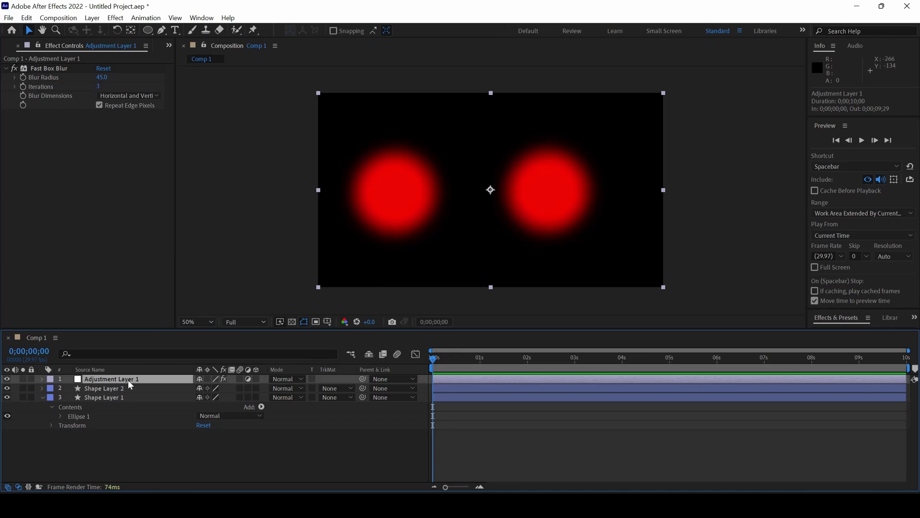
{"action": "left_click", "coordinate": [115, 18]}
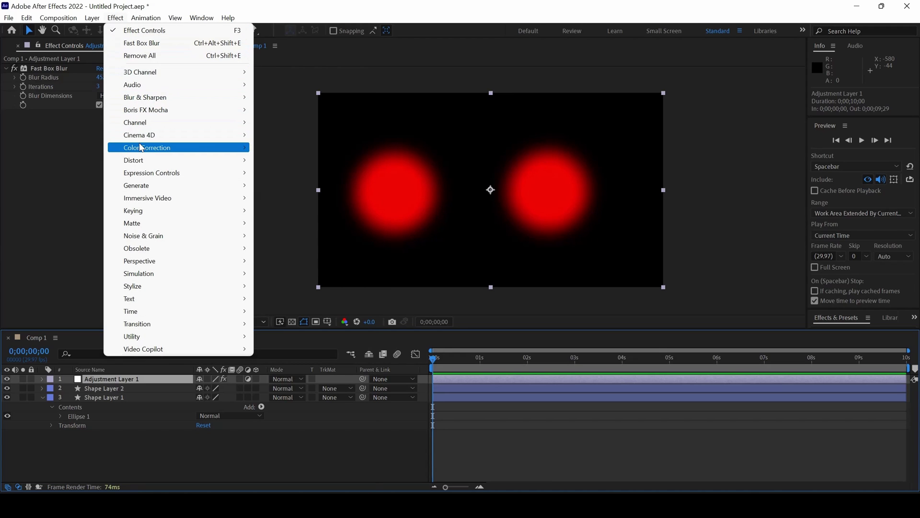
{"action": "mouse_move", "coordinate": [142, 147]}
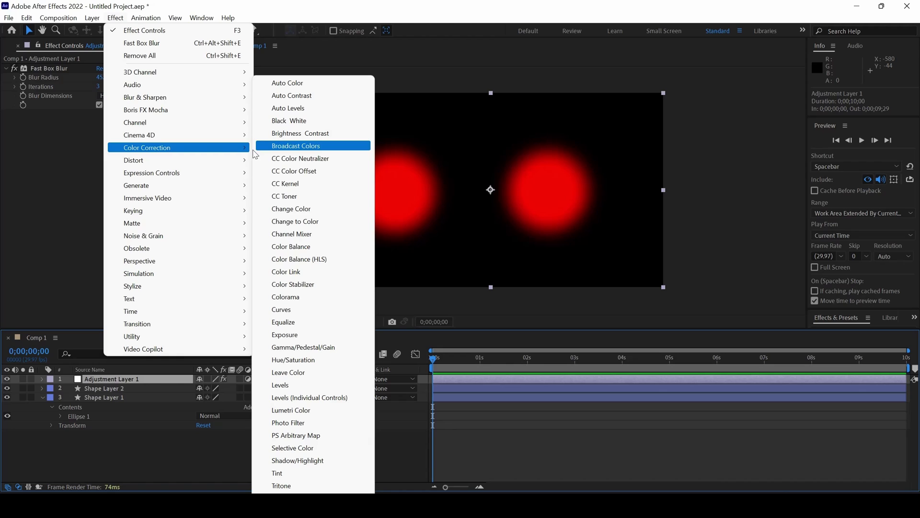
{"action": "left_click", "coordinate": [283, 386]}
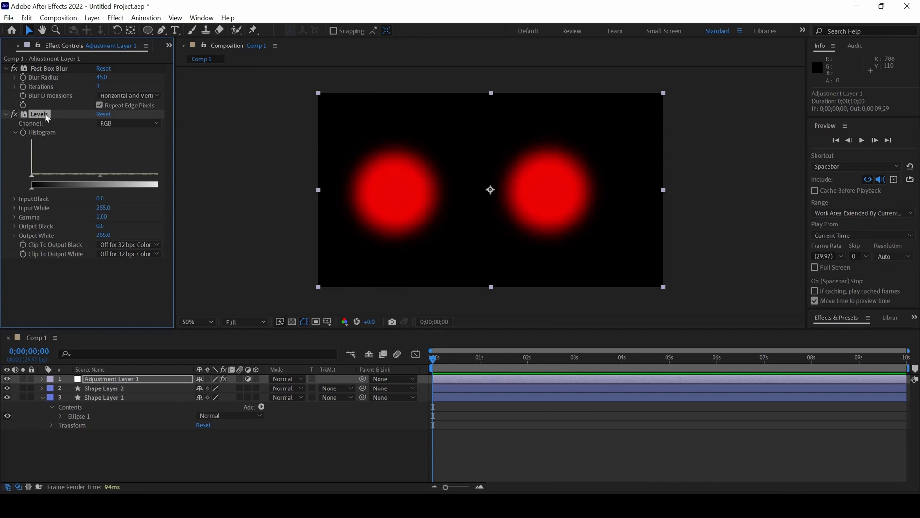
Set Levels to the Alpha channel with input black 237 and input white 238
{"action": "left_click", "coordinate": [115, 124]}
{"action": "left_click", "coordinate": [125, 185]}
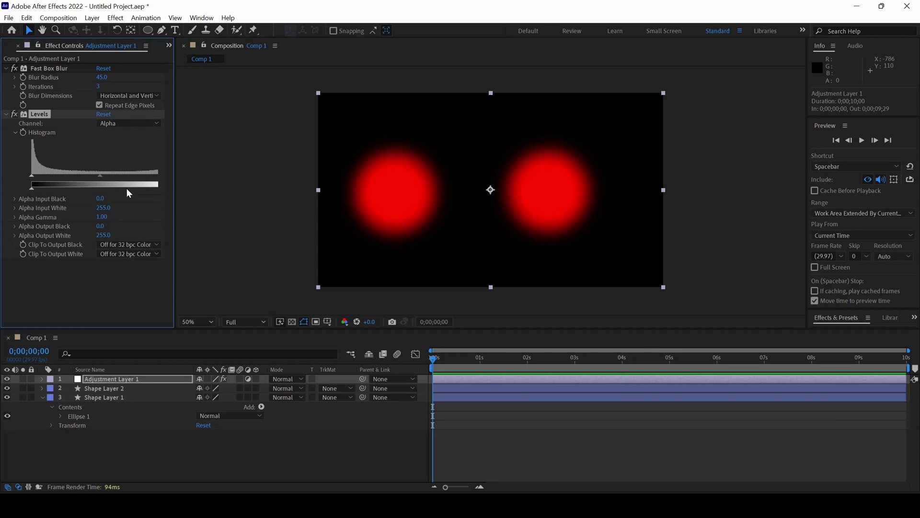
{"action": "left_click", "coordinate": [98, 207]}
{"action": "left_click", "coordinate": [98, 199]}
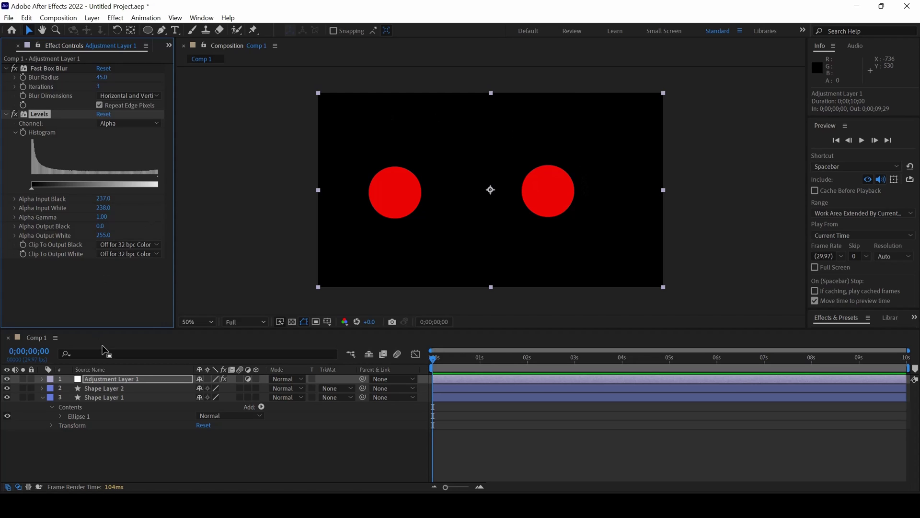
Move Shape Layer 2 up toward the centre and nudge Shape Layer 1 slightly down-right
{"action": "left_click", "coordinate": [110, 388]}
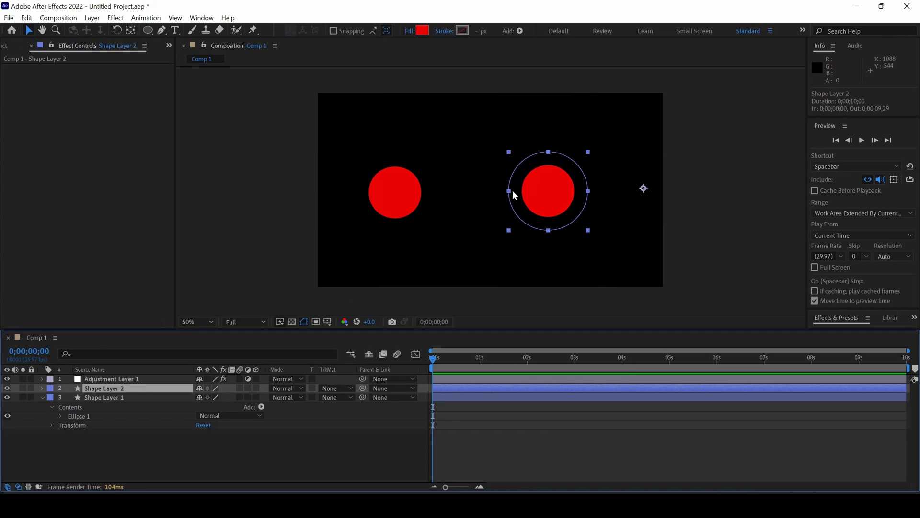
{"action": "left_click_drag", "start_coordinate": [549, 192], "coordinate": [499, 176]}
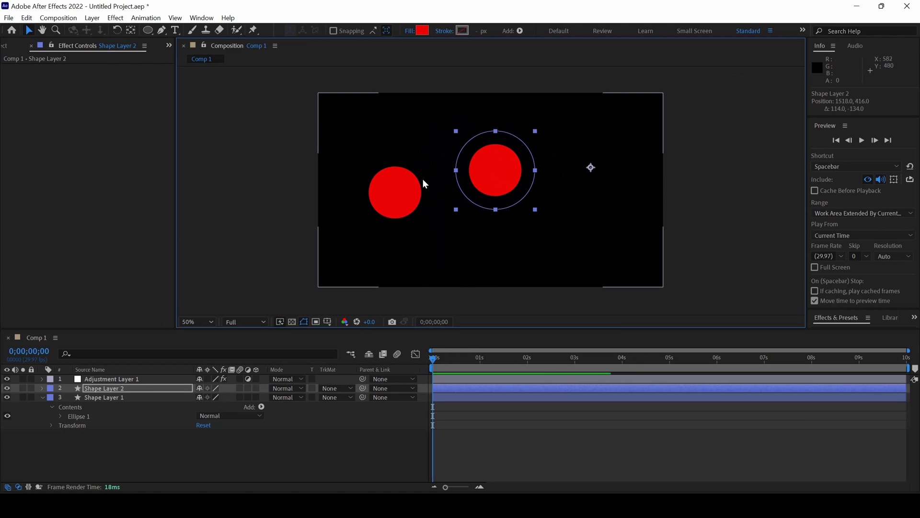
{"action": "left_click", "coordinate": [114, 394]}
{"action": "mouse_move", "coordinate": [378, 203]}
{"action": "left_mouse_down"}
{"action": "mouse_move", "coordinate": [419, 213]}
{"action": "mouse_move", "coordinate": [388, 218]}
{"action": "left_mouse_up"}
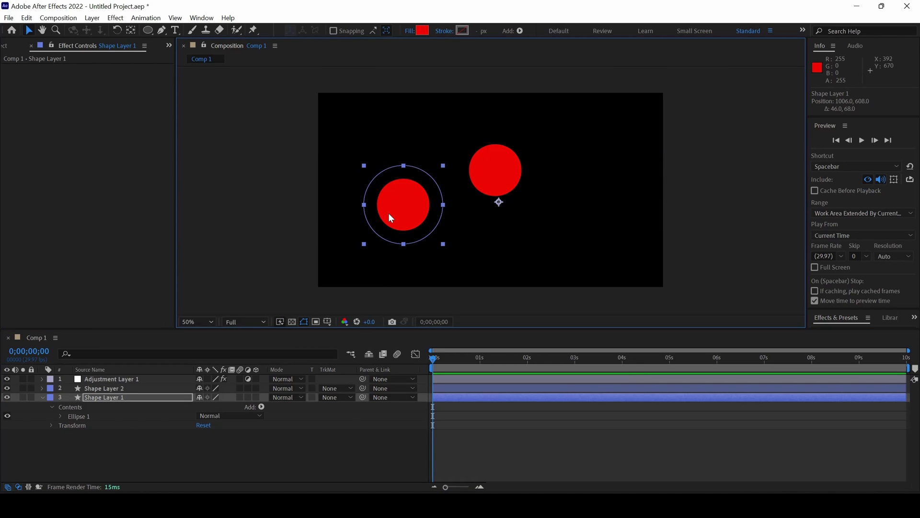
Duplicate the left circle as Shape Layer 3 and place it on the right
{"action": "key", "text": "ctrl+d"}
{"action": "left_click_drag", "start_coordinate": [410, 203], "coordinate": [556, 206]}
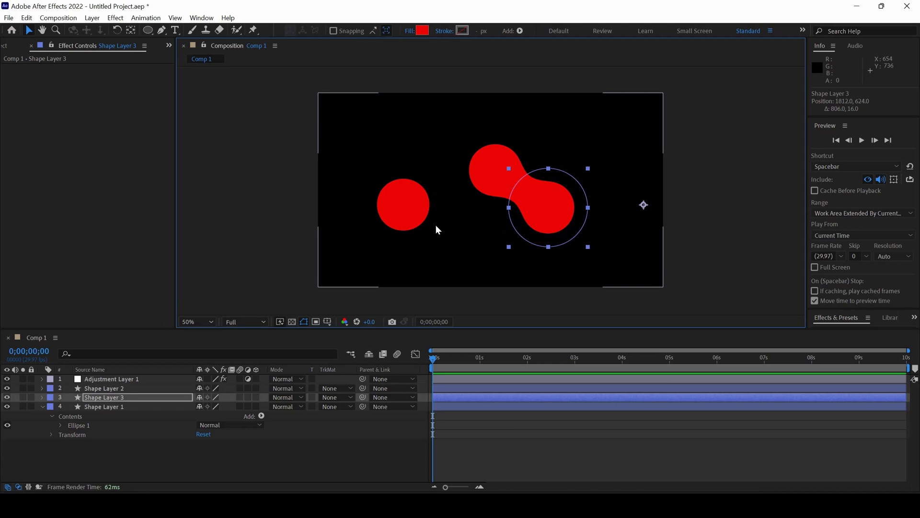
{"action": "key", "text": "period"}
{"action": "left_click_drag", "start_coordinate": [591, 208], "coordinate": [659, 241]}
{"action": "key", "text": "comma"}
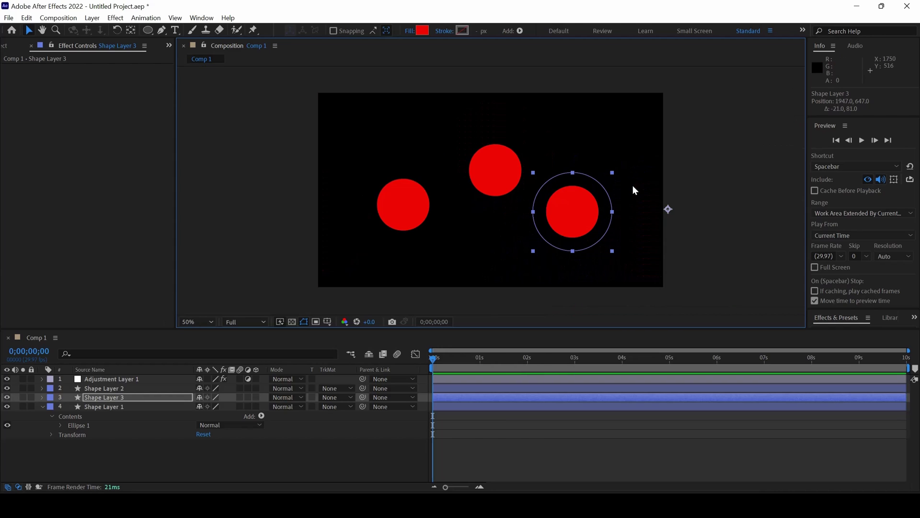
Create a lilac solid called 'background' and move it to the bottom of the layer stack
{"action": "left_click", "coordinate": [674, 153]}
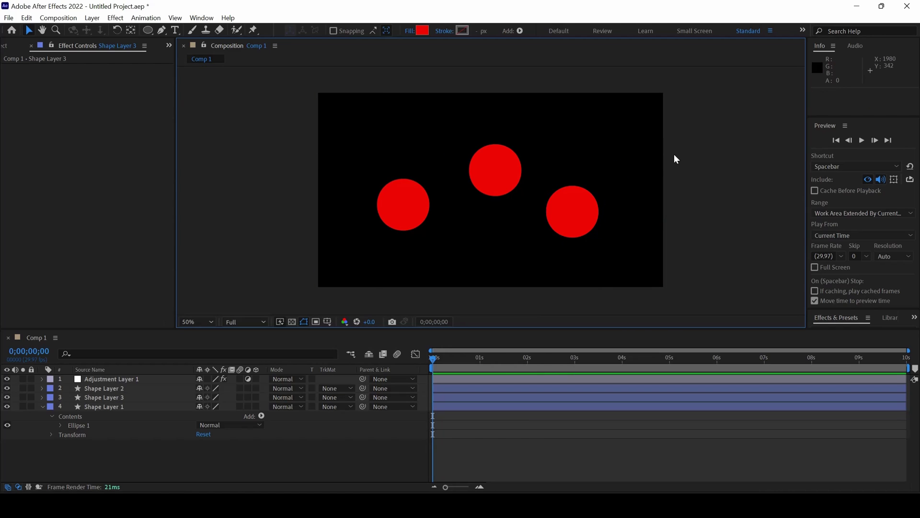
{"action": "left_click", "coordinate": [92, 19]}
{"action": "mouse_move", "coordinate": [107, 29]}
{"action": "left_click", "coordinate": [372, 42]}
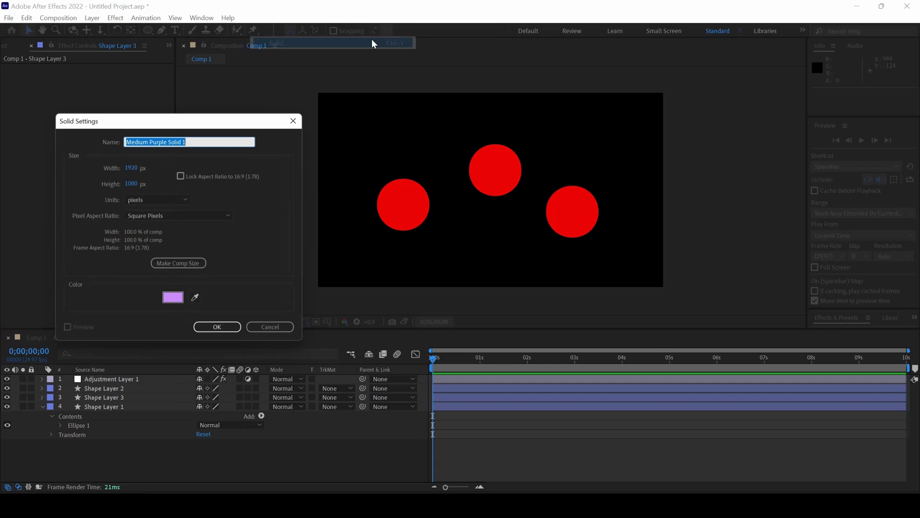
{"action": "type", "text": "background"}
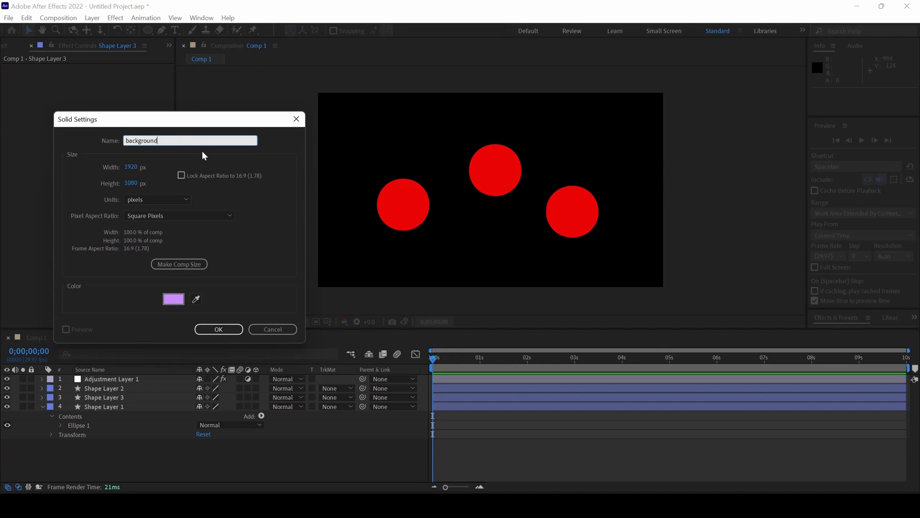
{"action": "key", "text": "Return"}
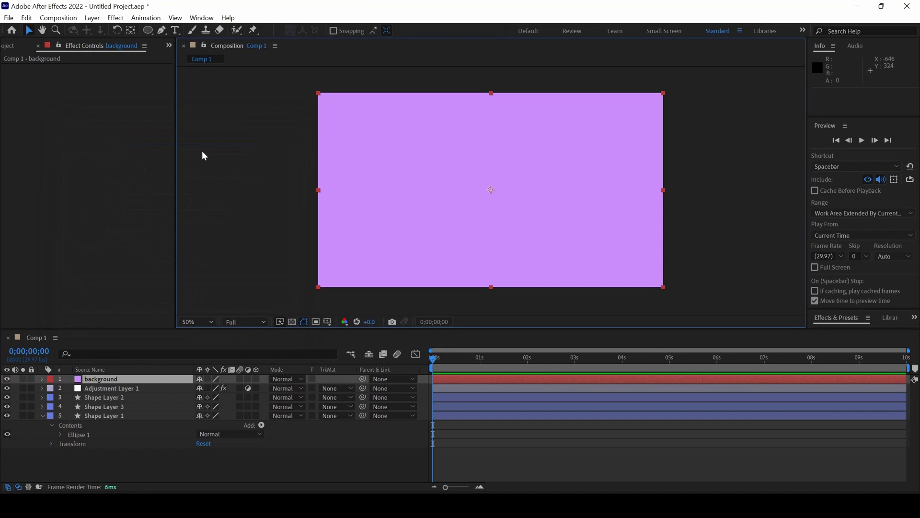
{"action": "left_click_drag", "start_coordinate": [102, 378], "coordinate": [101, 443]}
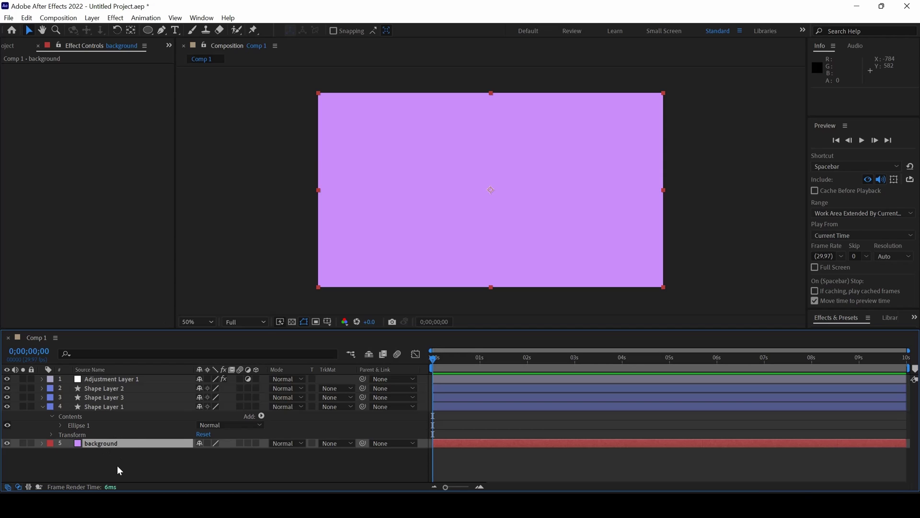
{"action": "key", "text": "ctrl+shift+a"}
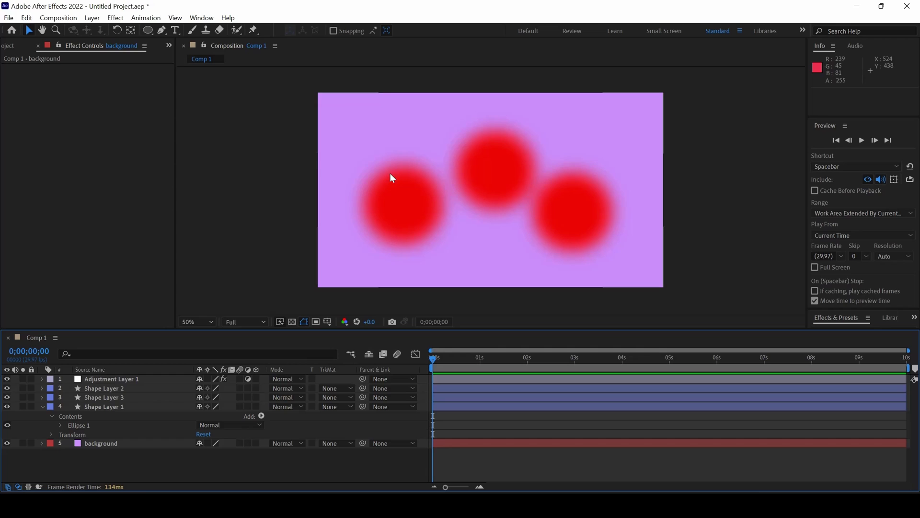
Pre-compose Adjustment Layer 1 and the three shape layers into Pre-comp 1, then open it
{"action": "left_click", "coordinate": [104, 379]}
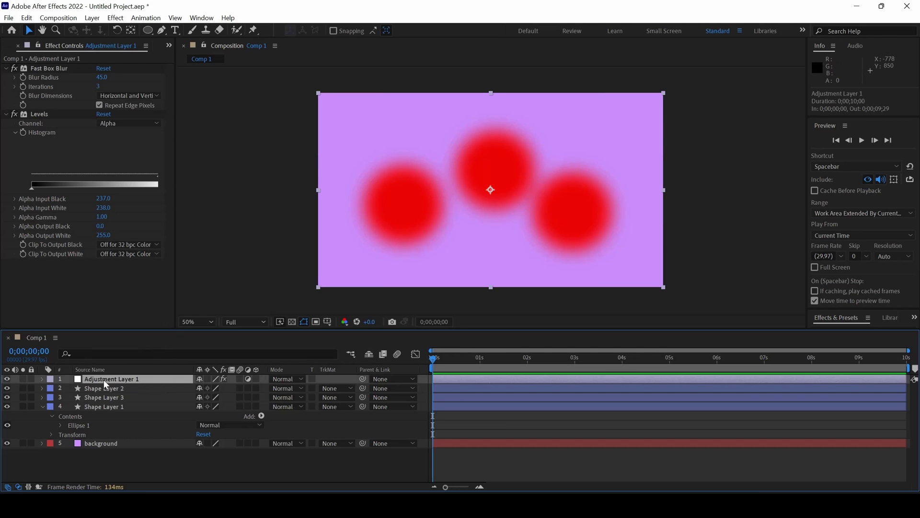
{"action": "left_click", "coordinate": [105, 405], "text": "shift"}
{"action": "right_click", "coordinate": [105, 404]}
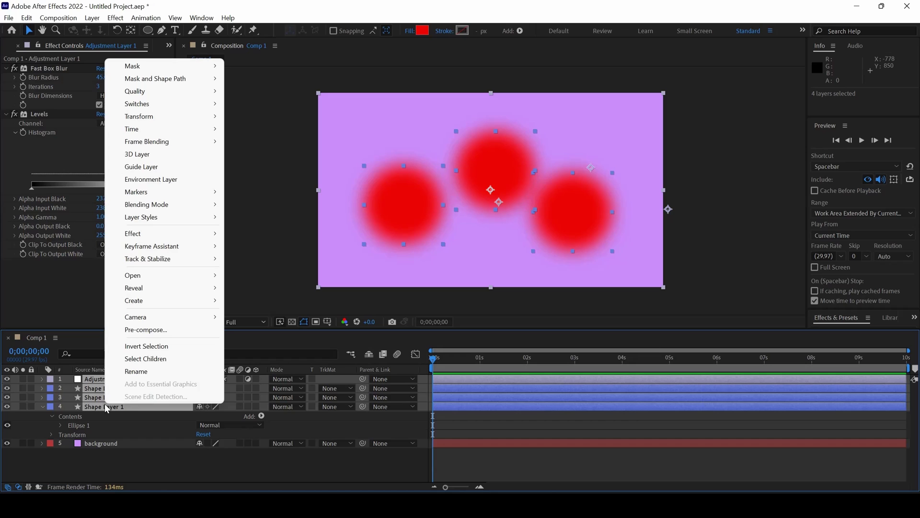
{"action": "left_click", "coordinate": [150, 331]}
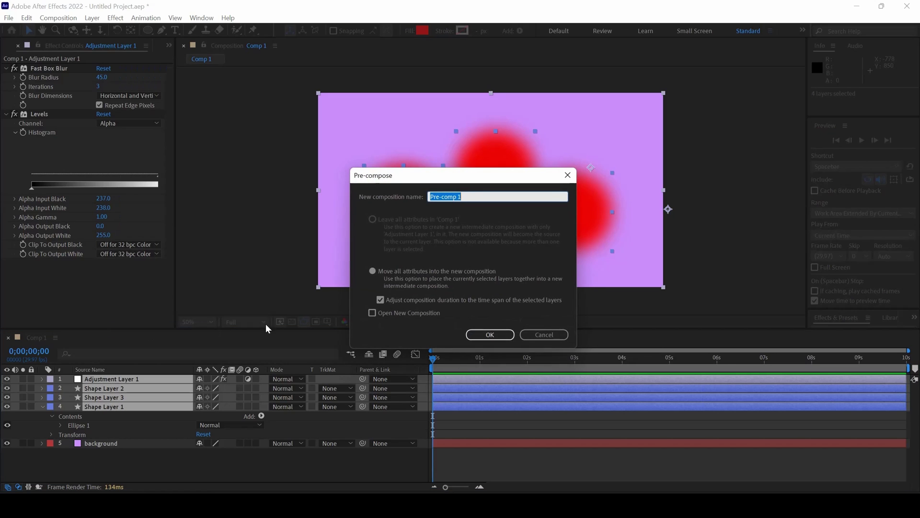
{"action": "left_click", "coordinate": [484, 337]}
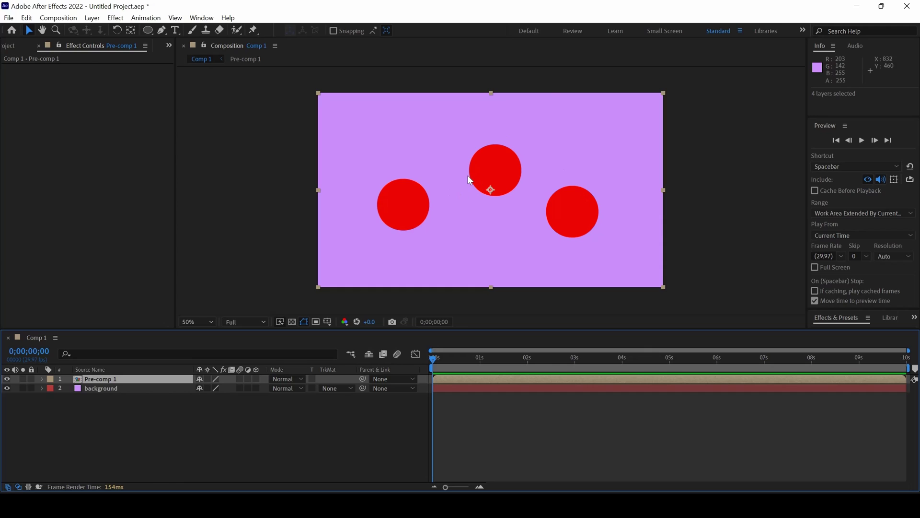
{"action": "double_click", "coordinate": [101, 379]}
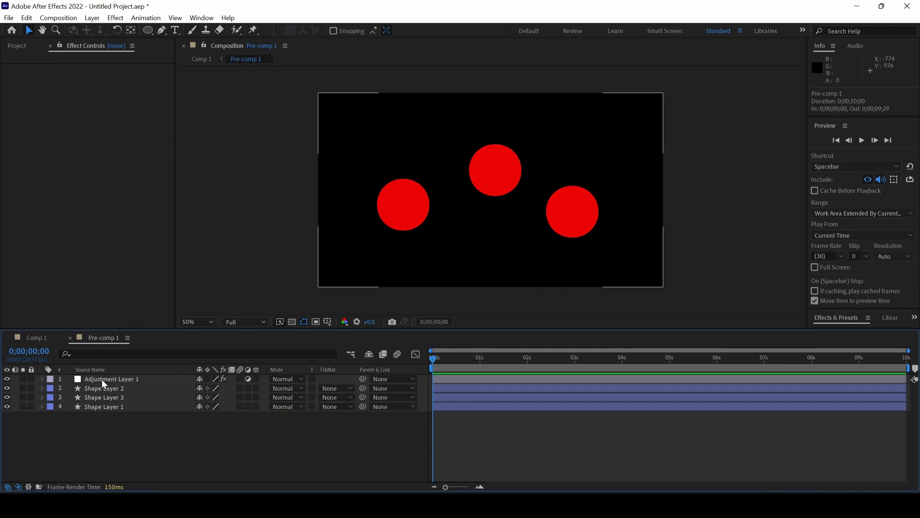
{"action": "left_click", "coordinate": [134, 388]}
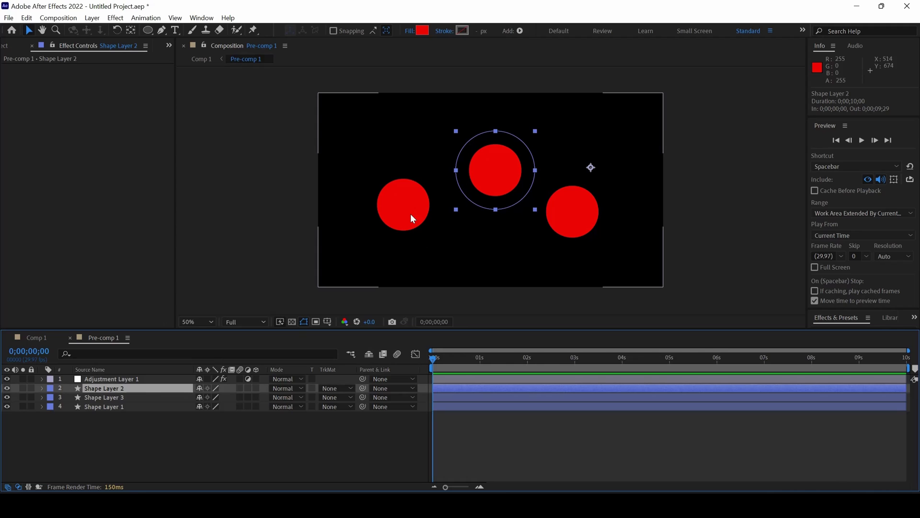